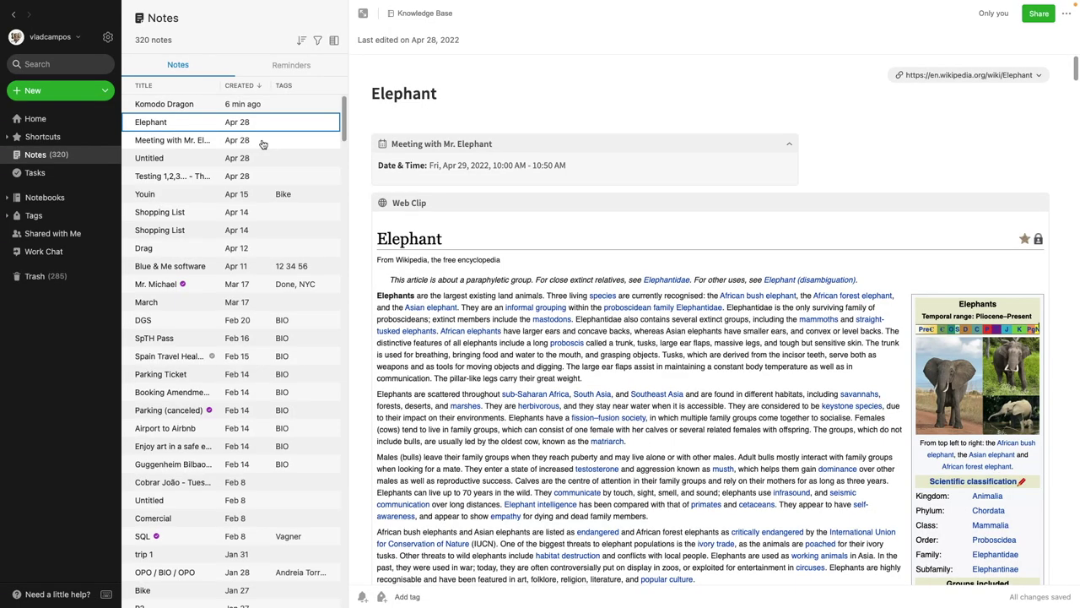
- Search the notes for intitle:Dragging and open the "Dragging containers" note from the results
click(28, 65)
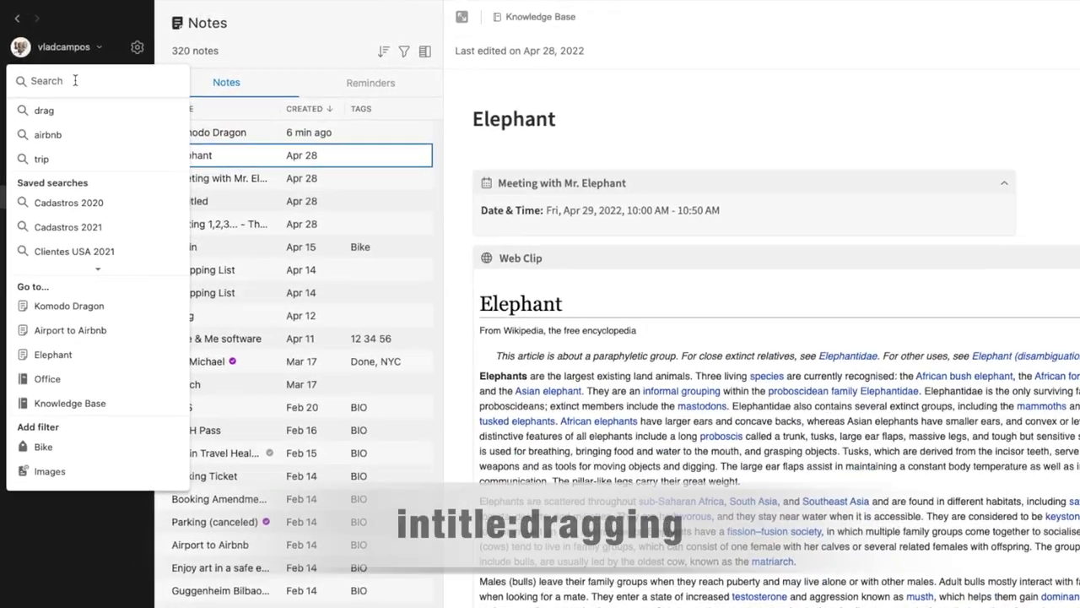
text(intitle:D)
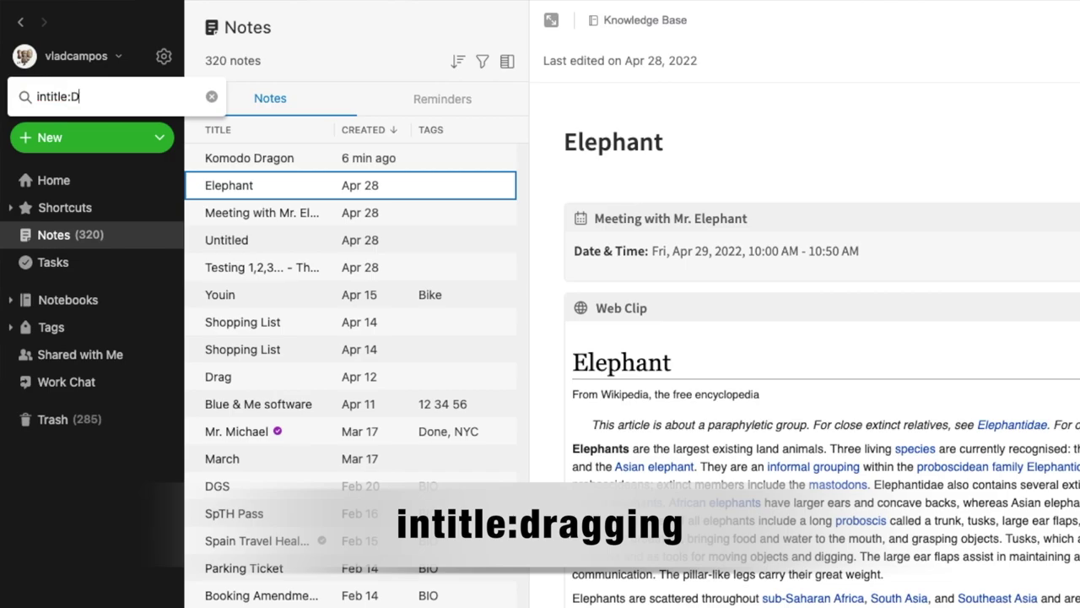
text(ragging)
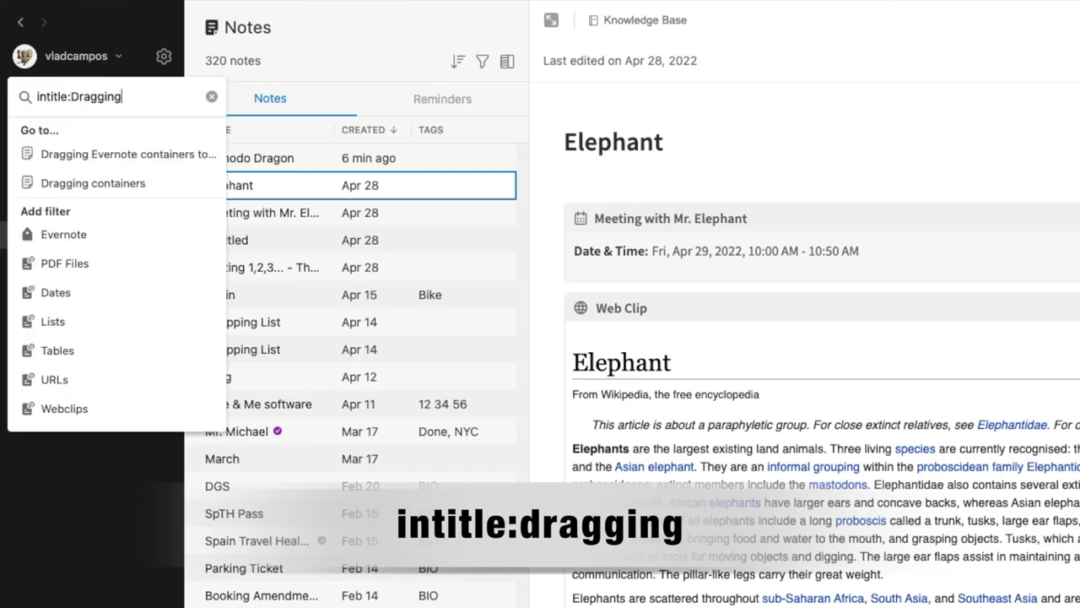
key(Return)
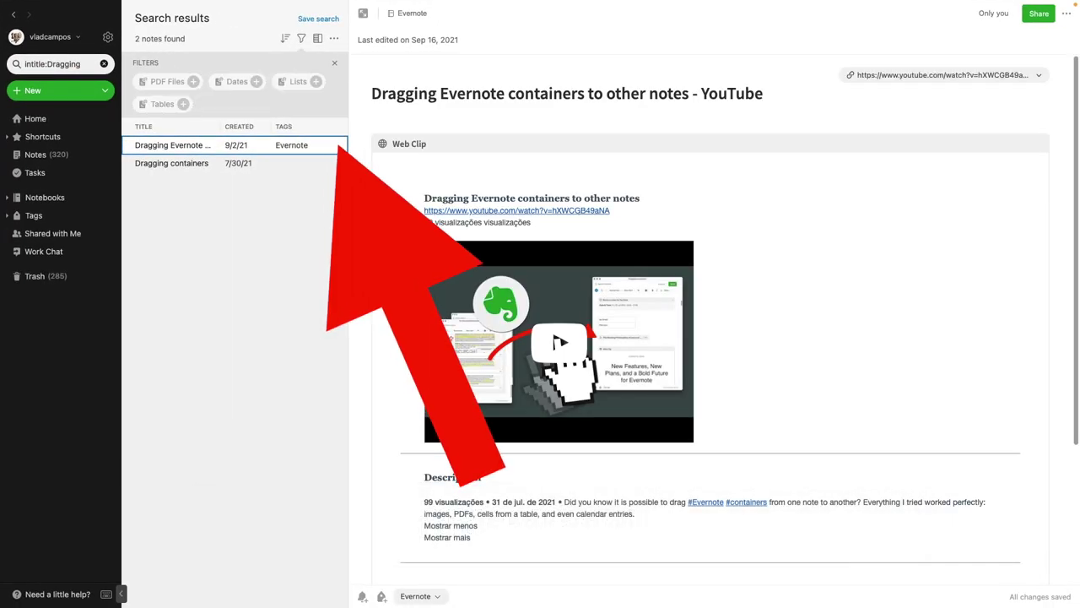
drag(372, 96, 443, 78)
click(196, 163)
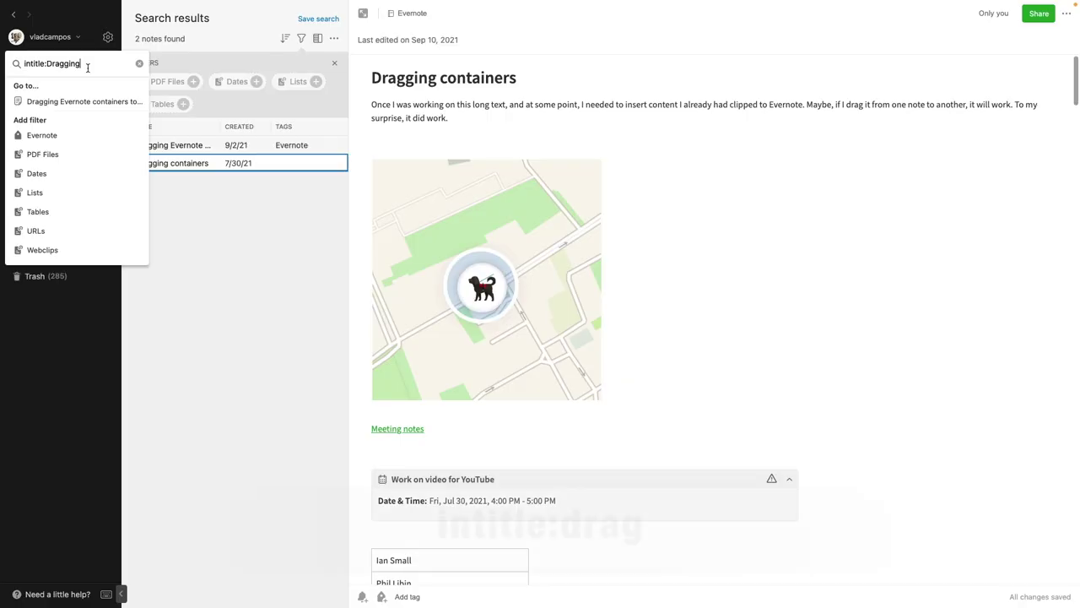
- Shorten the search to intitle:Drag and view the Komodo Dragon note and both notes whose titles start with Dragging
key(BackSpace)
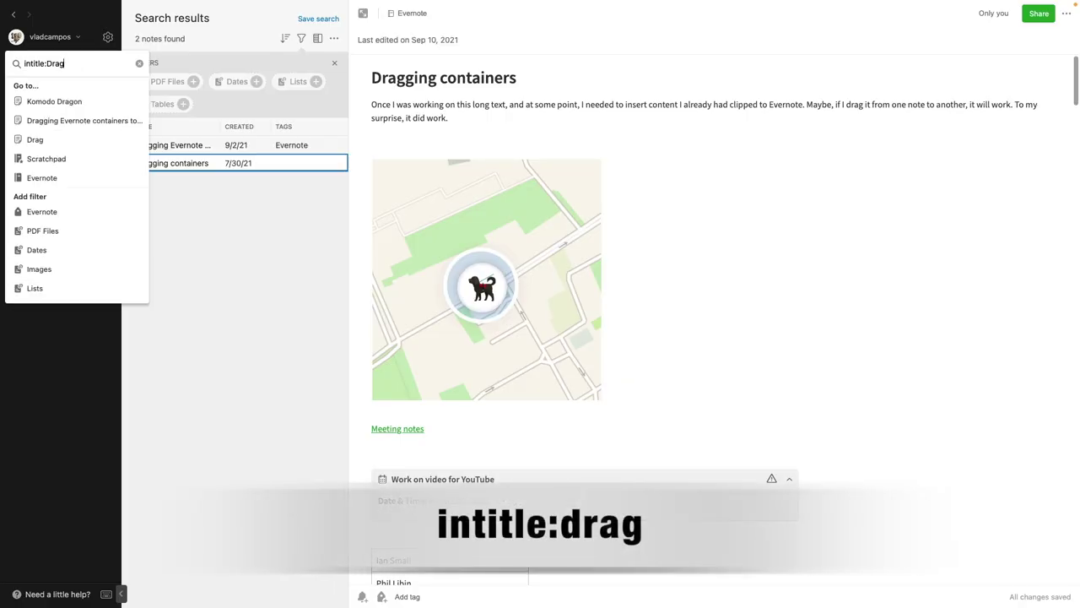
key(Return)
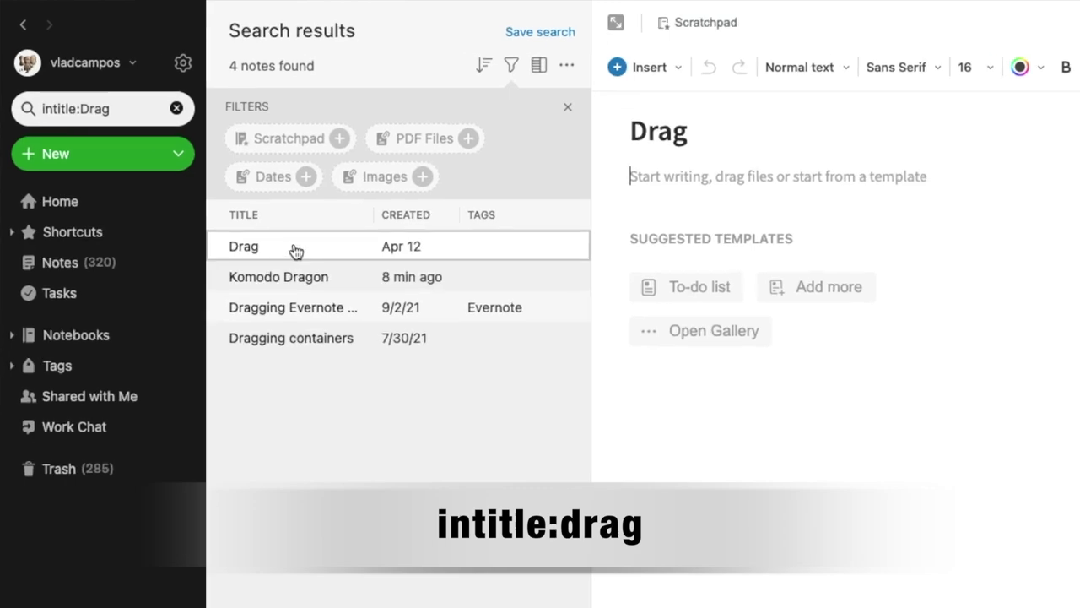
click(283, 277)
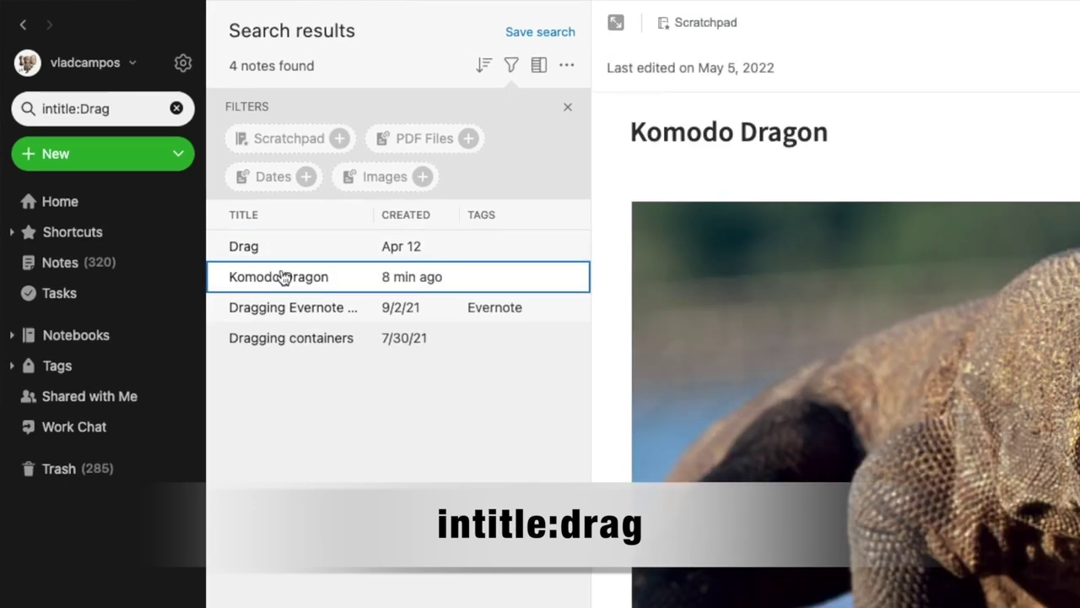
click(281, 306)
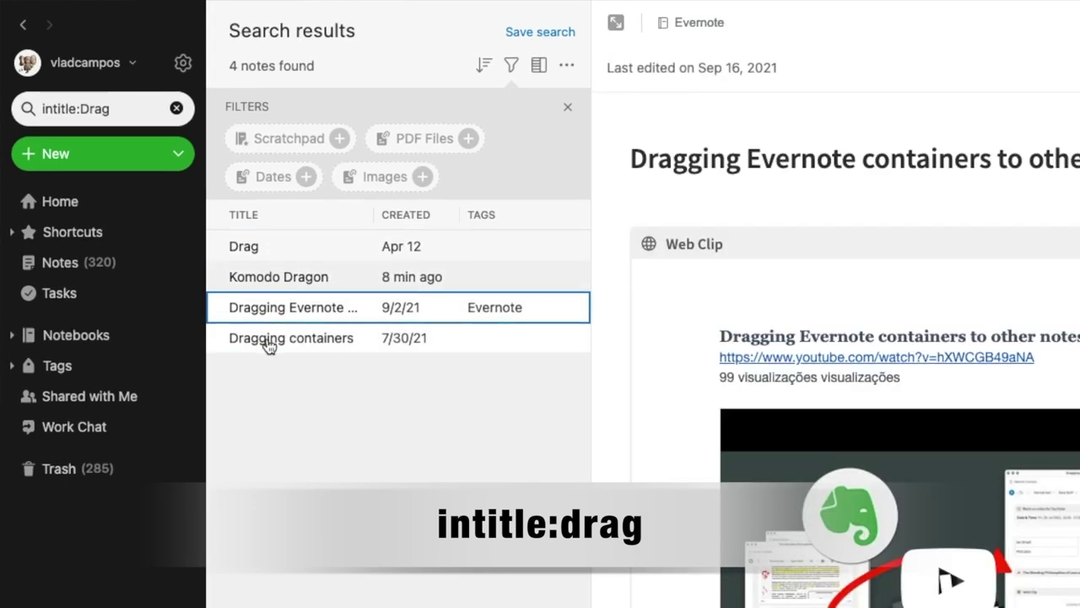
click(269, 342)
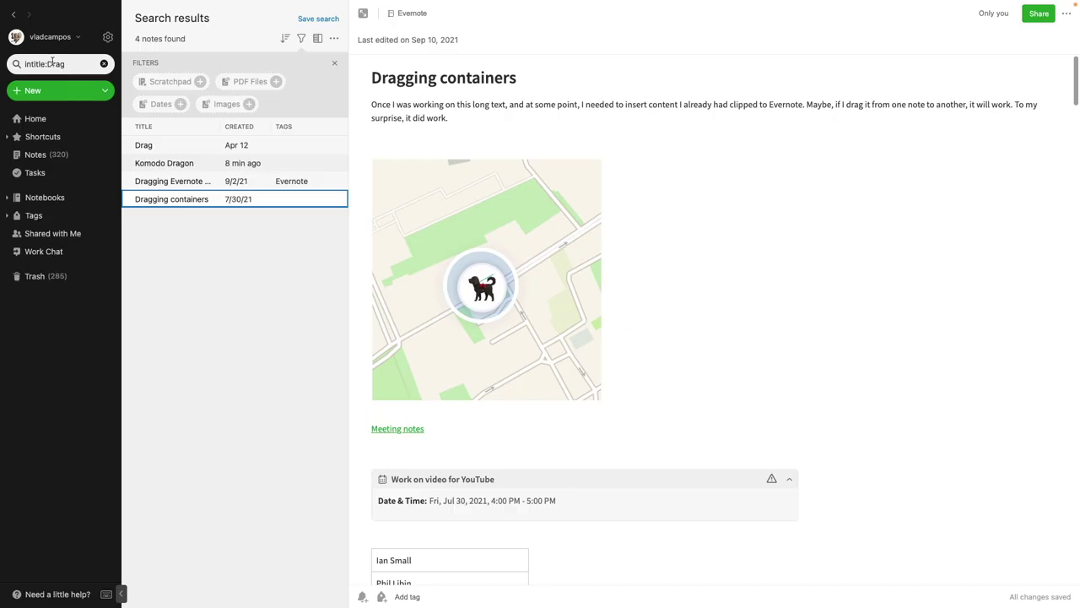
- Put the title term in quotation marks and search for the exact word with intitle:"Drag"
click(81, 108)
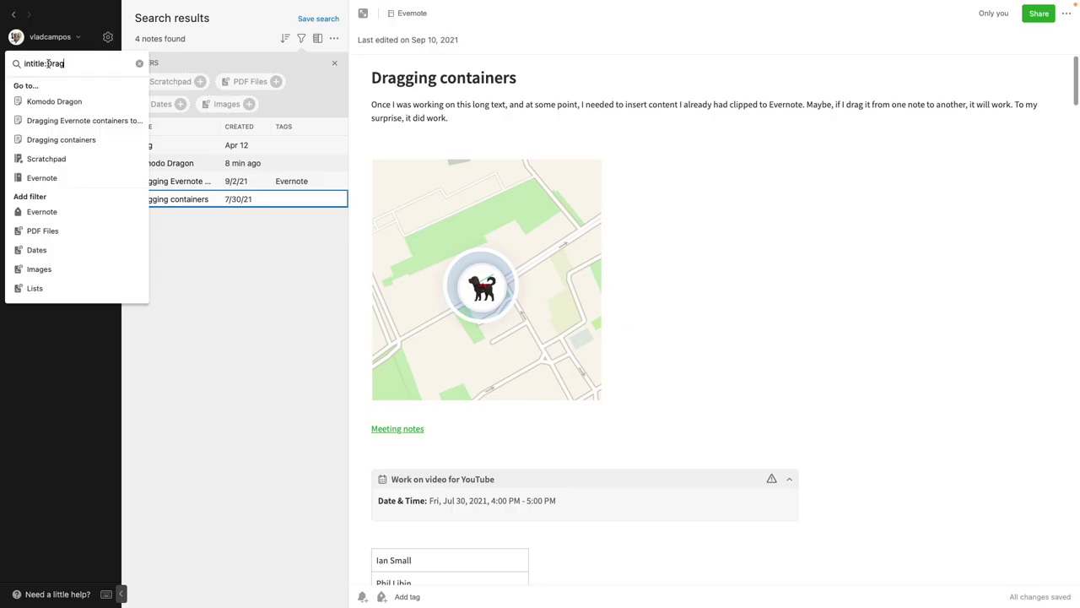
text(intitle:"Drag")
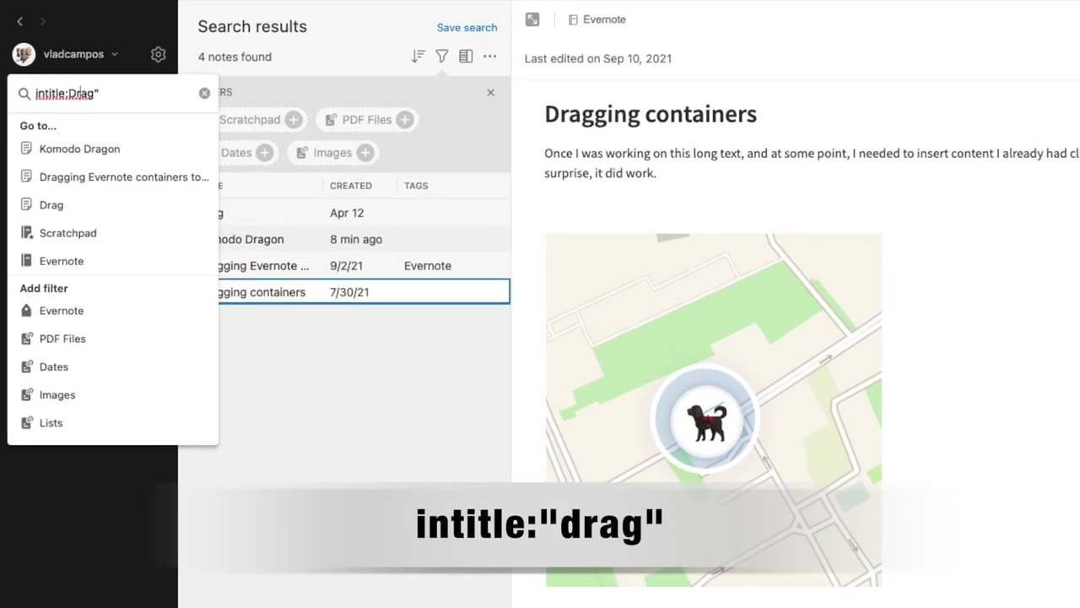
key(Return)
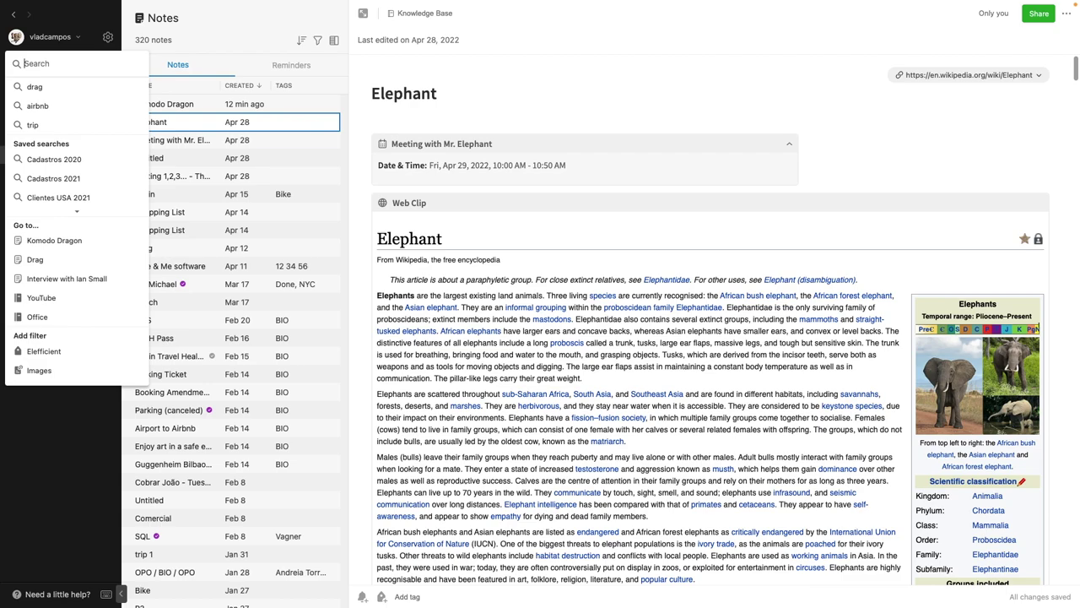
- Search for notes with tag:"Ian Small" and open the "State of the Product" note
text(tag:)
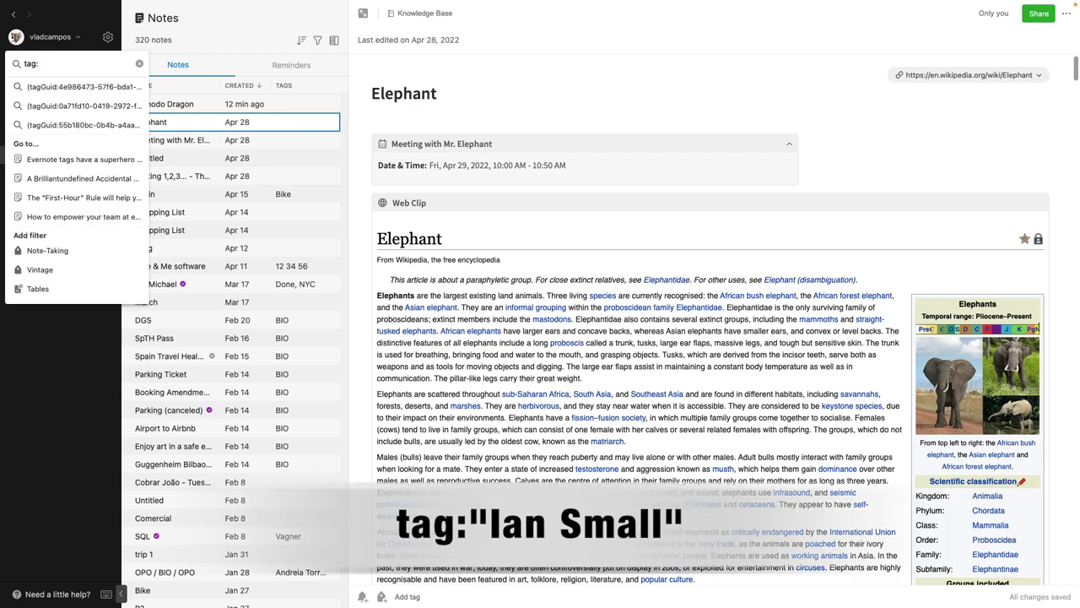
text("Ian)
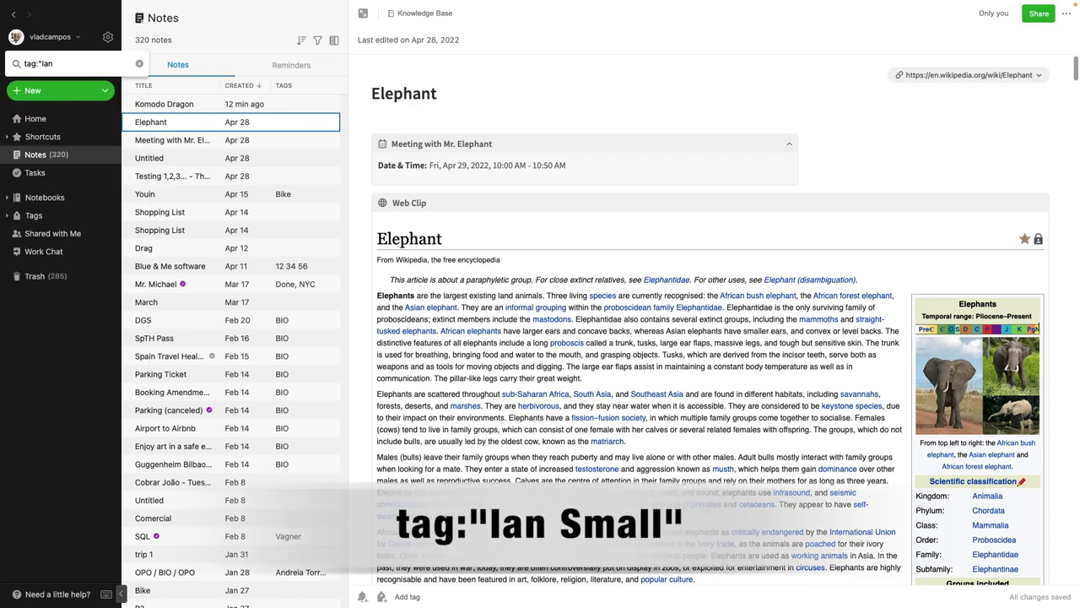
text( Small")
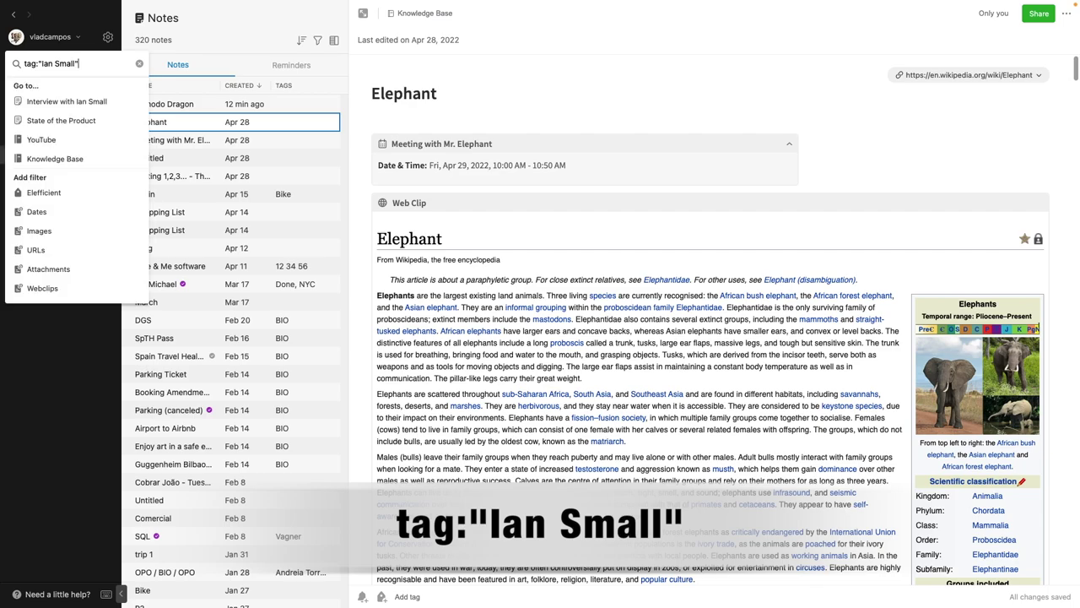
key(Return)
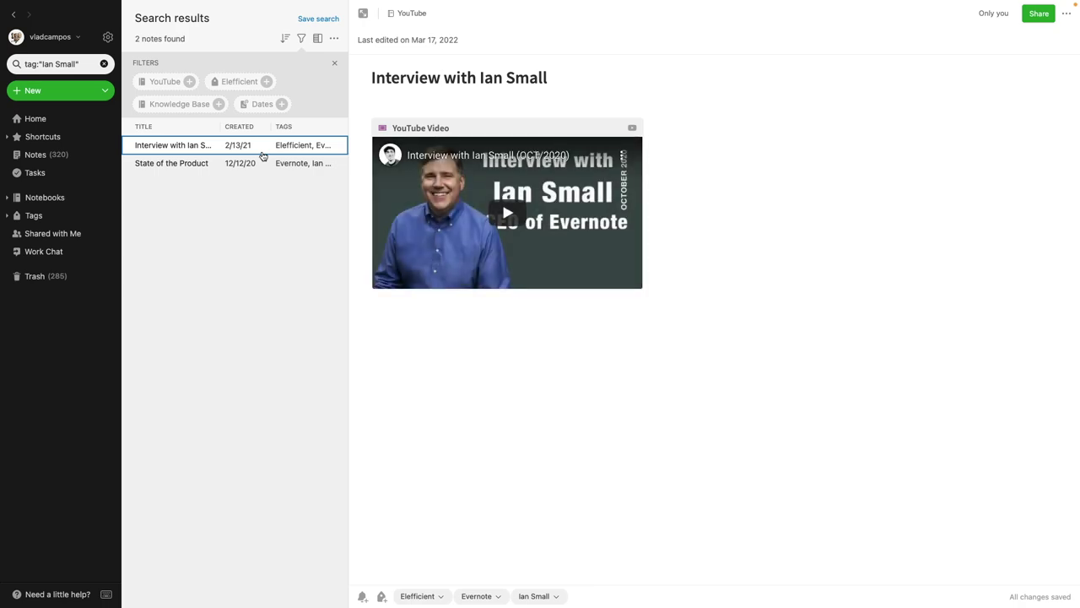
click(264, 171)
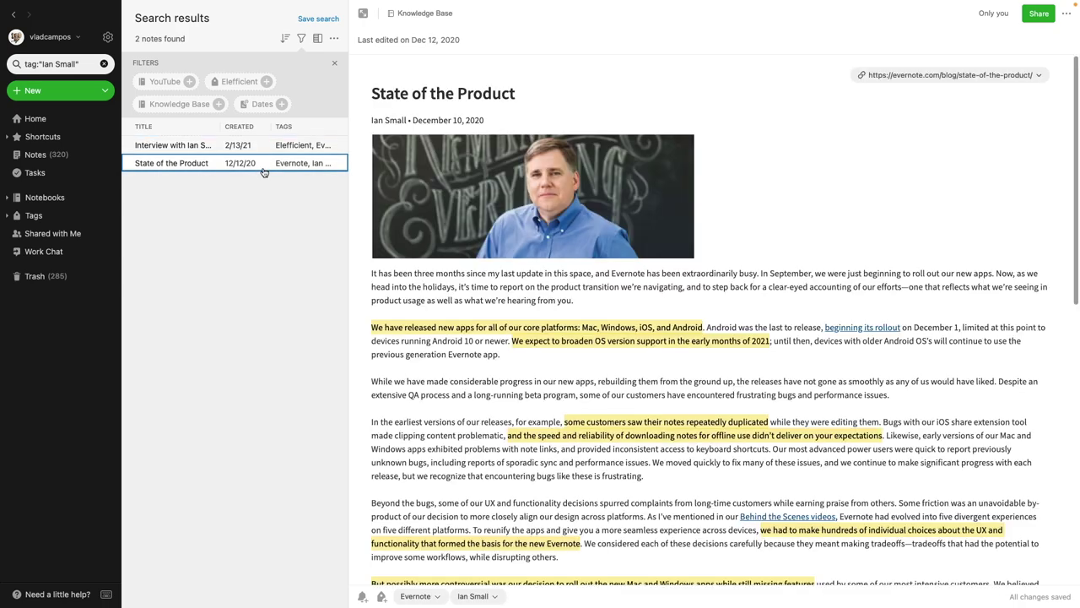
- Narrow the tag:"Ian Small" search to one notebook by adding notebook:YouTube
click(90, 65)
text(note)
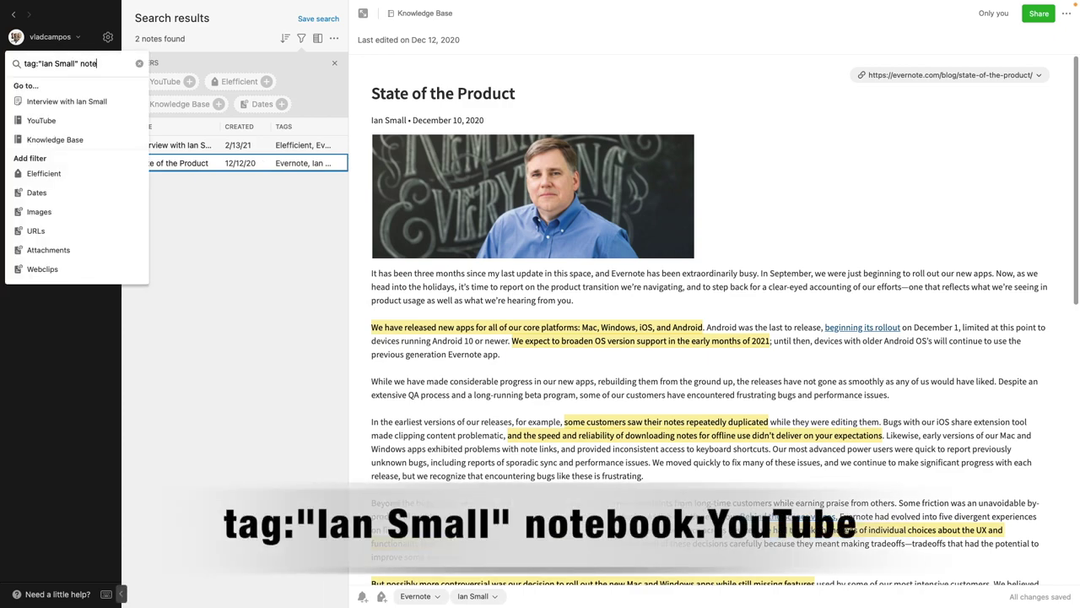
text(boo)
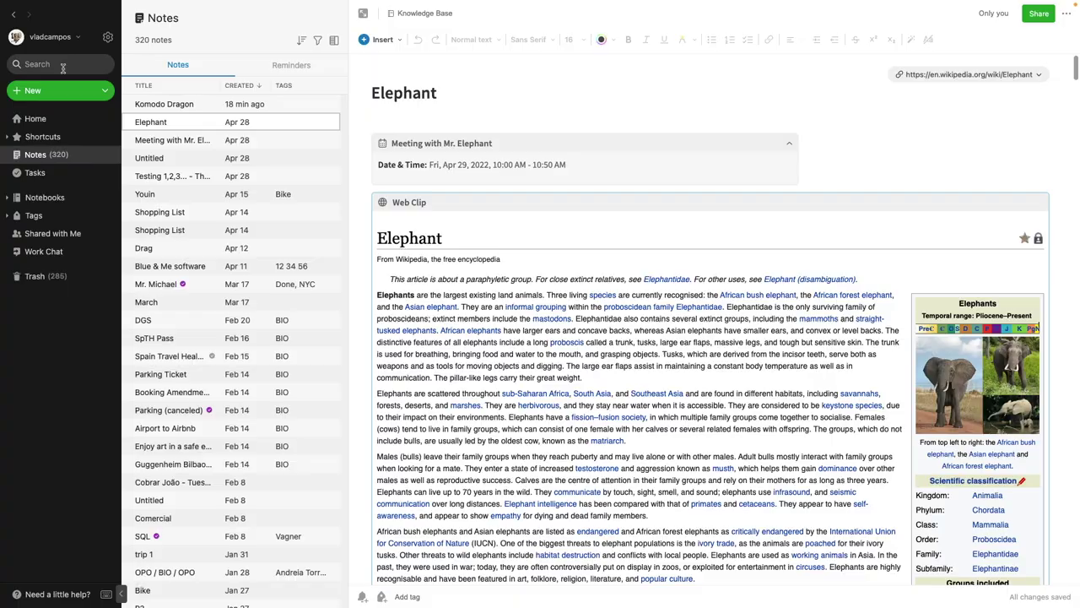
- Search for notes that carry both tags with tag:Evernote tag:2014
click(63, 66)
text(tag:Evernote)
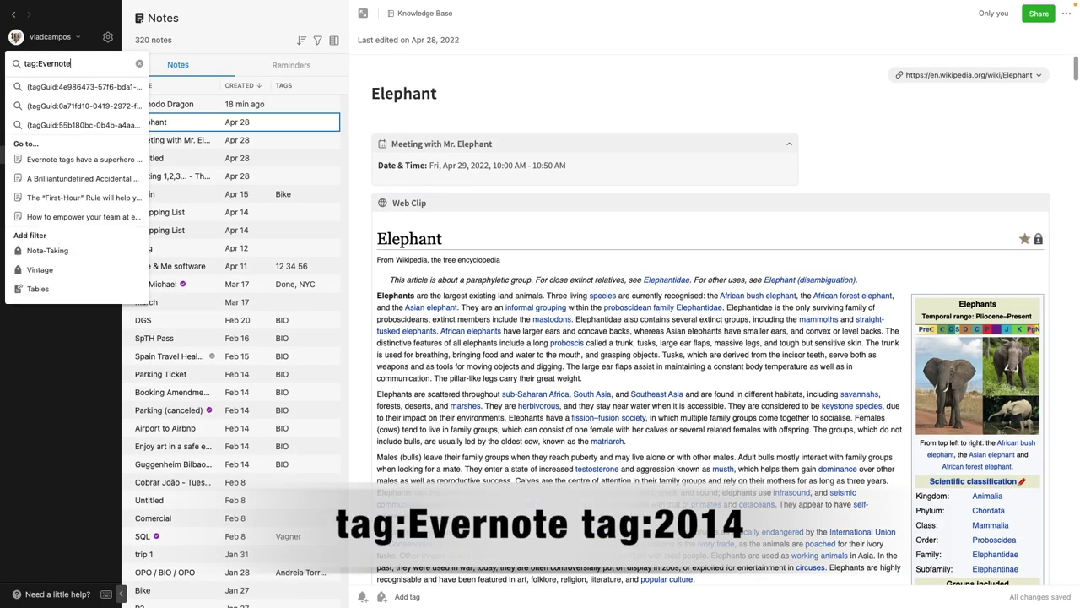
text( tag:2014)
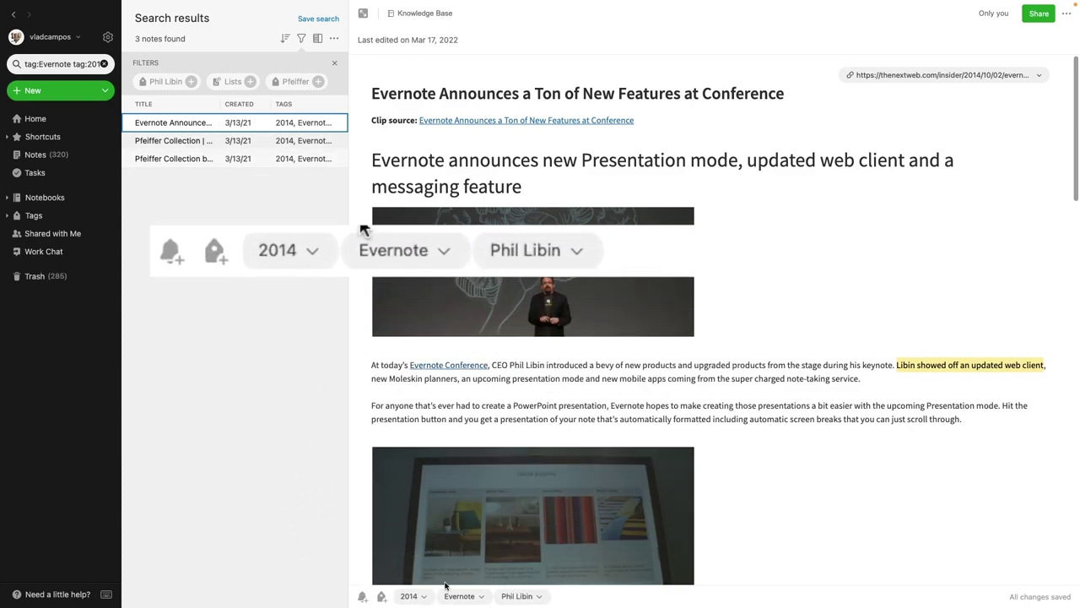
- Open both Pfeiffer Collection notes and the Evernote conference announcement note in the results to compare their tags
click(198, 141)
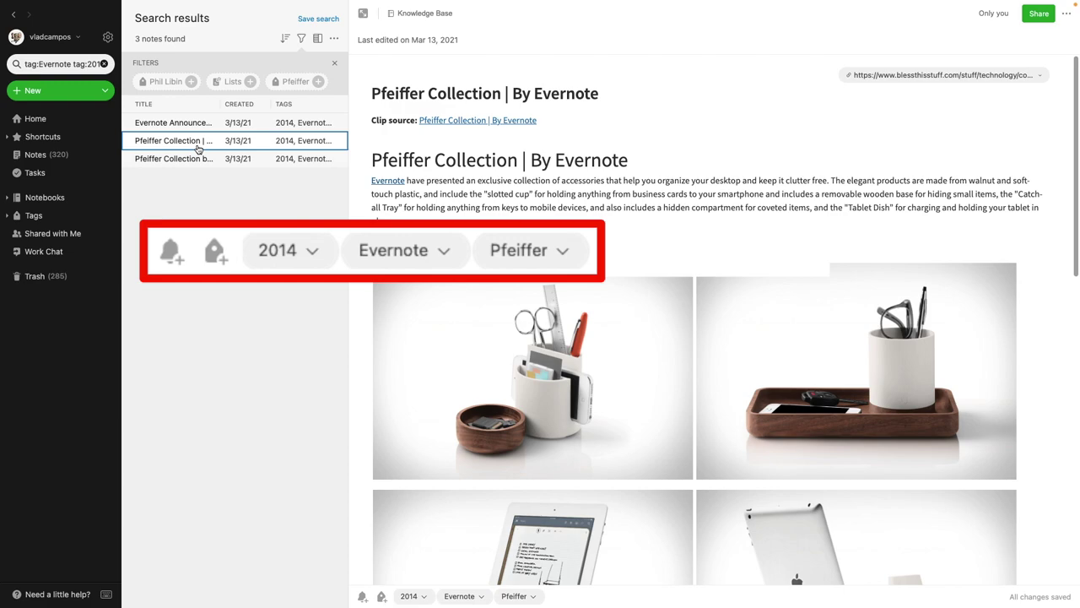
click(187, 158)
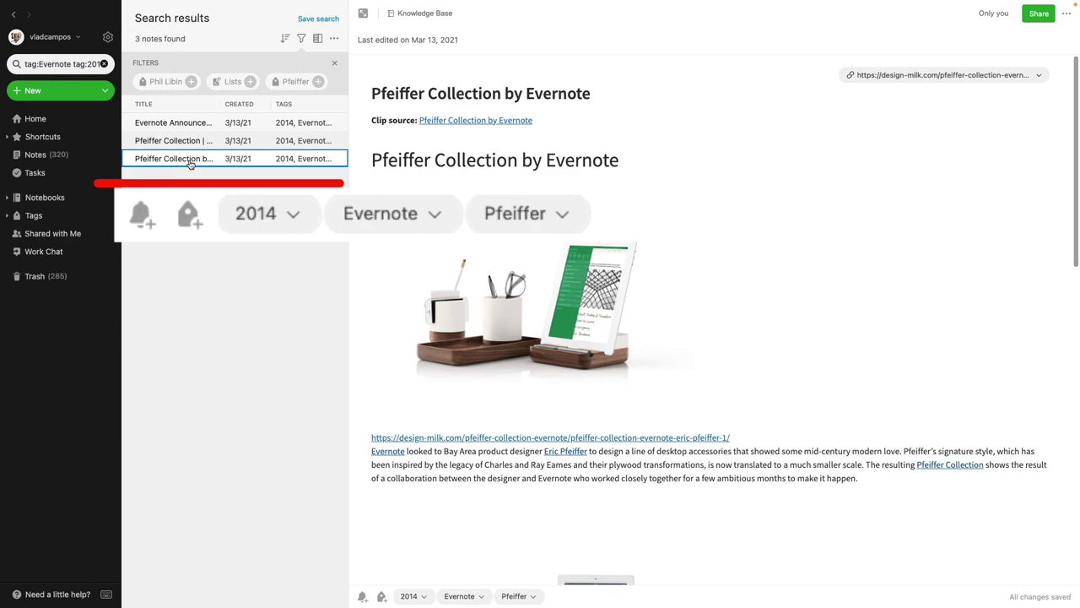
click(188, 142)
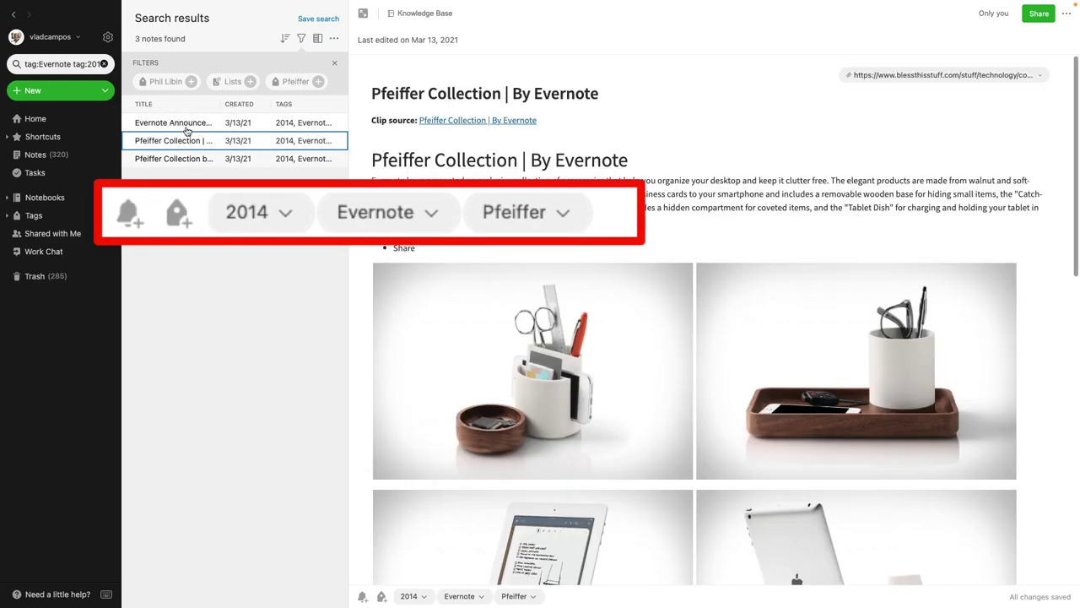
click(188, 124)
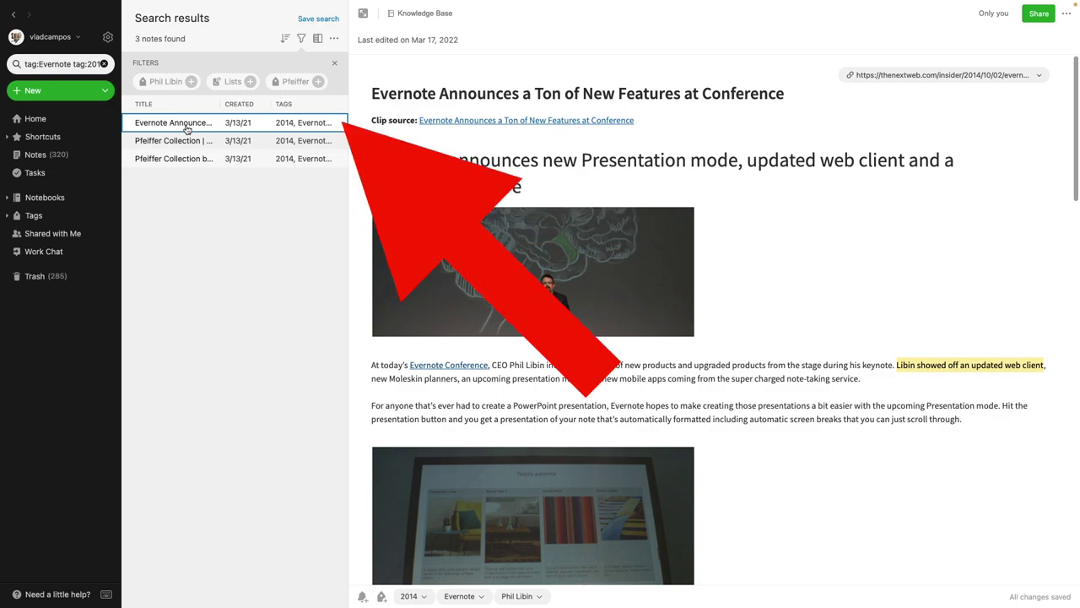
- Exclude one tag from the search by adding -tag:"Phil Libin" after tag:Evernote tag:2014
click(86, 65)
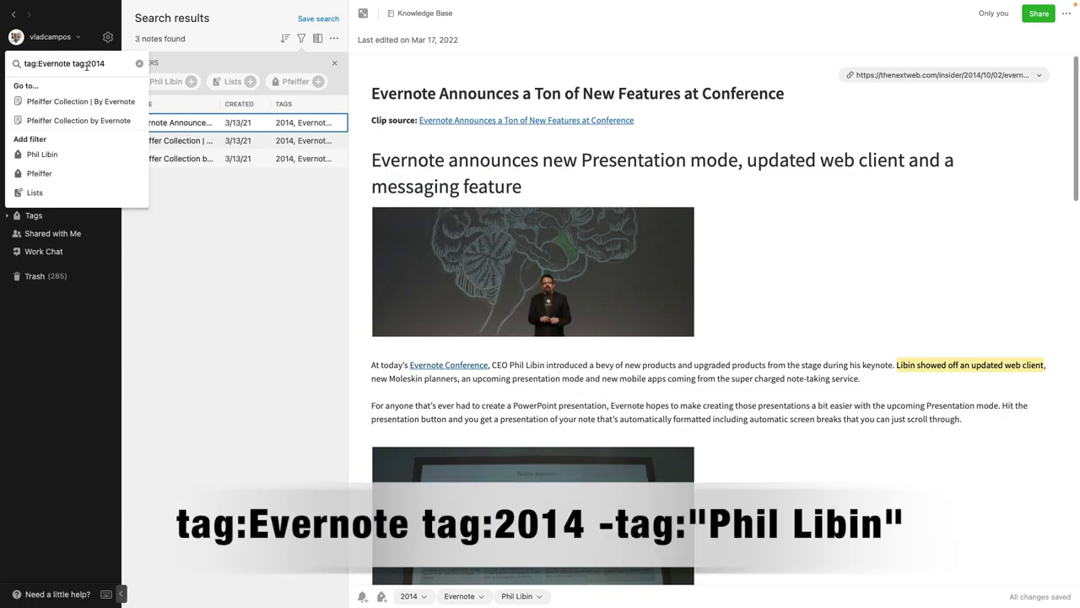
text(-tag:"Ph)
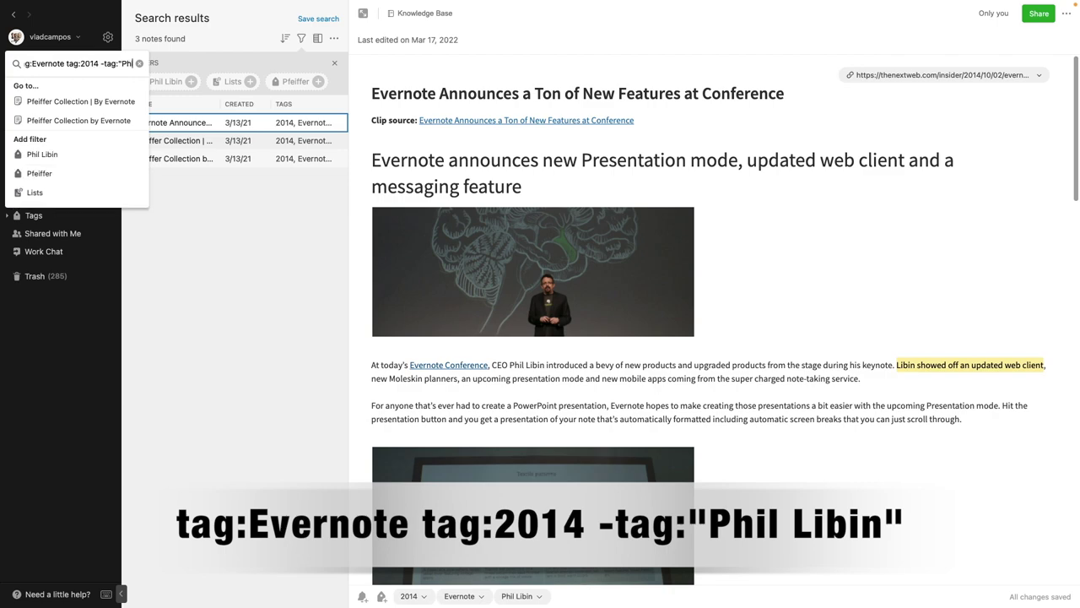
text(il Libin")
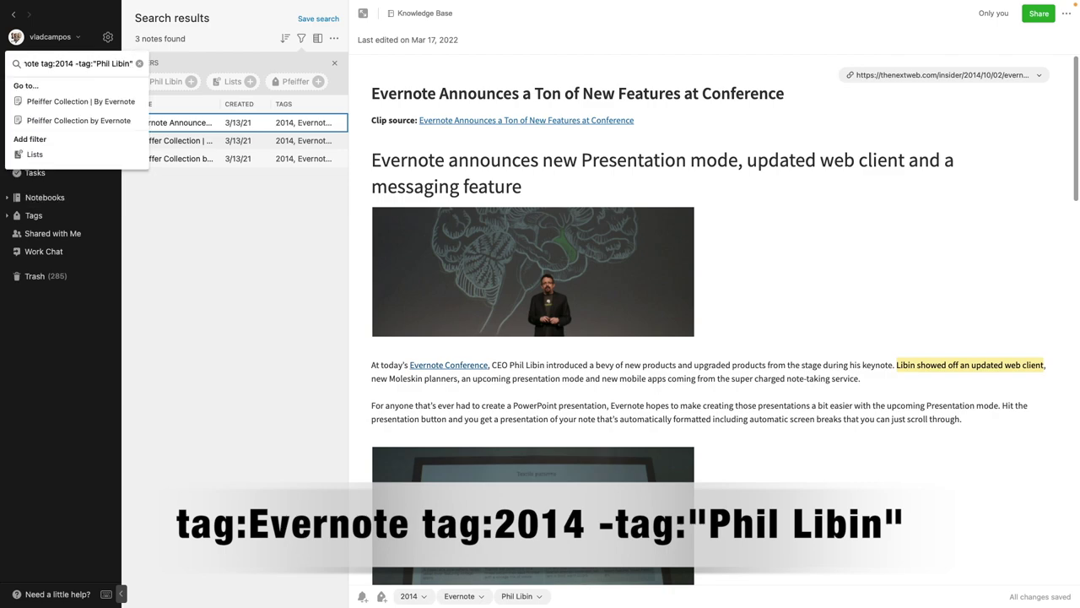
key(Return)
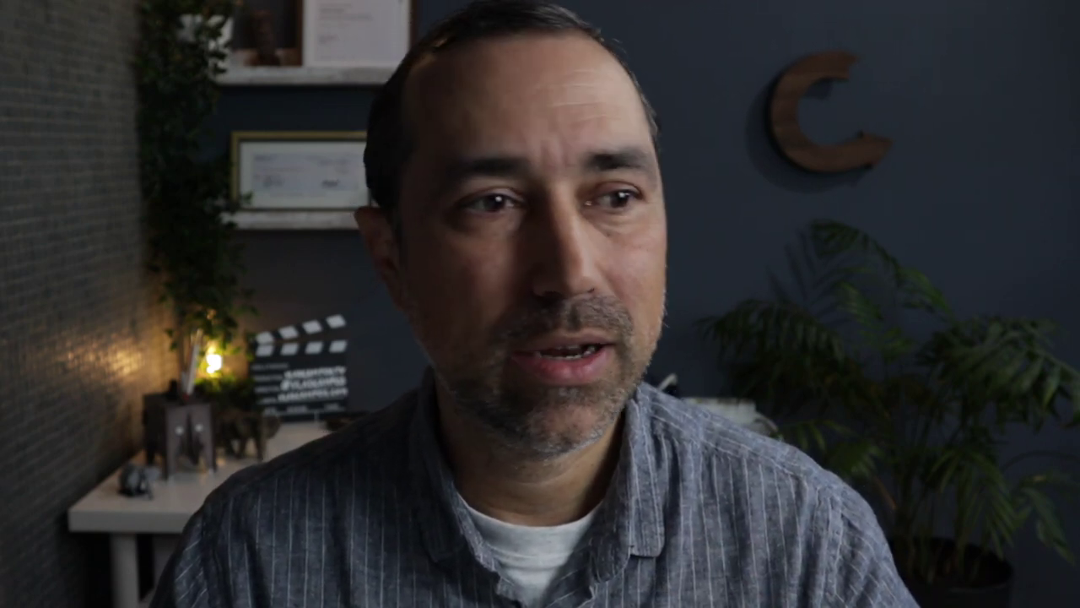
- Search for notes whose tags begin with "an" using the wildcard query tag:an*
click(50, 66)
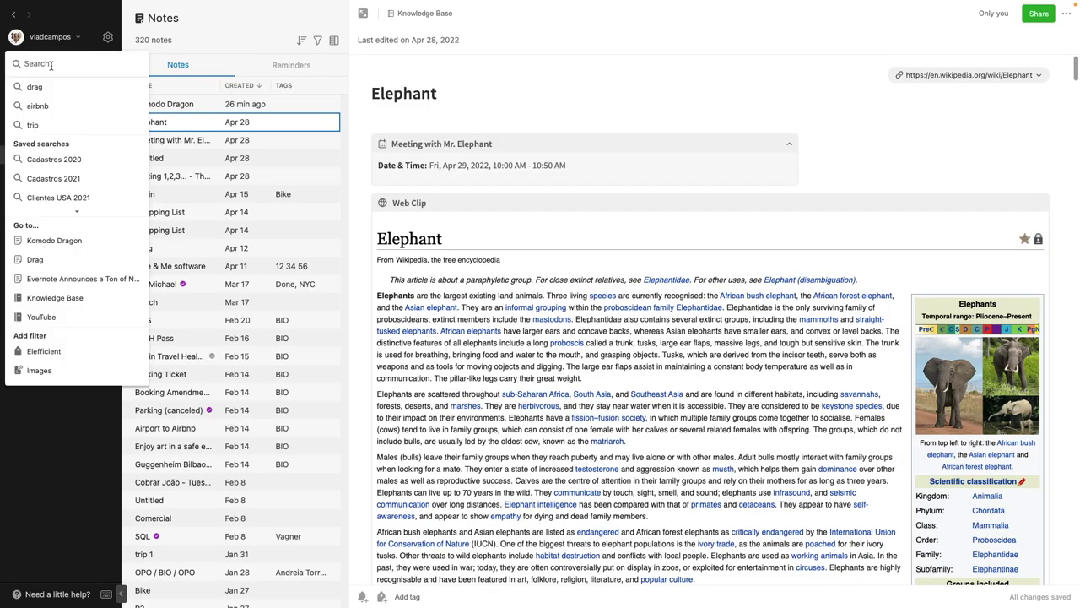
text(tag:)
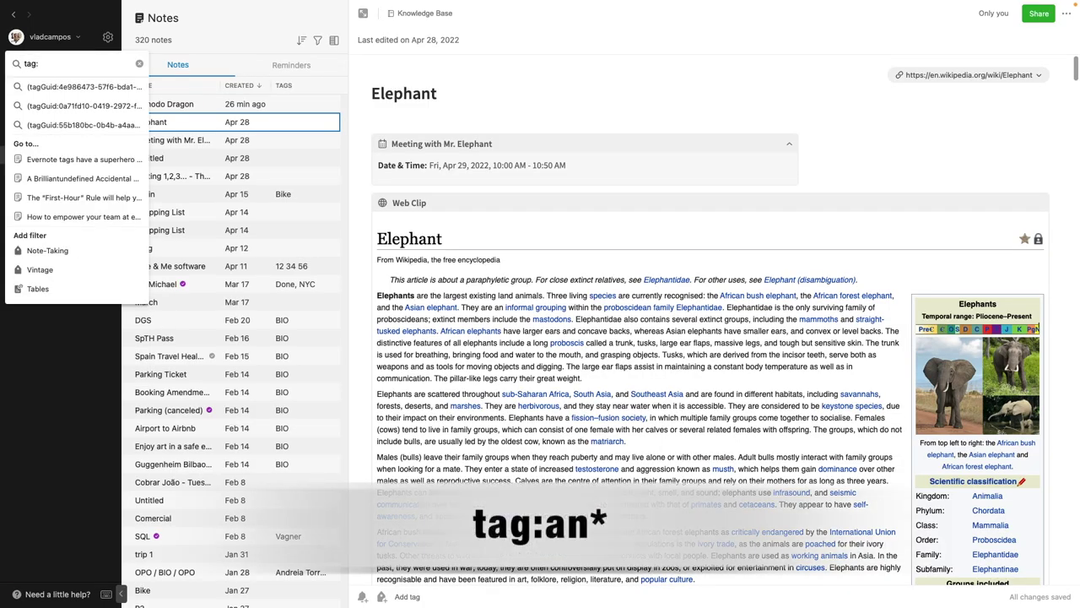
text(an)
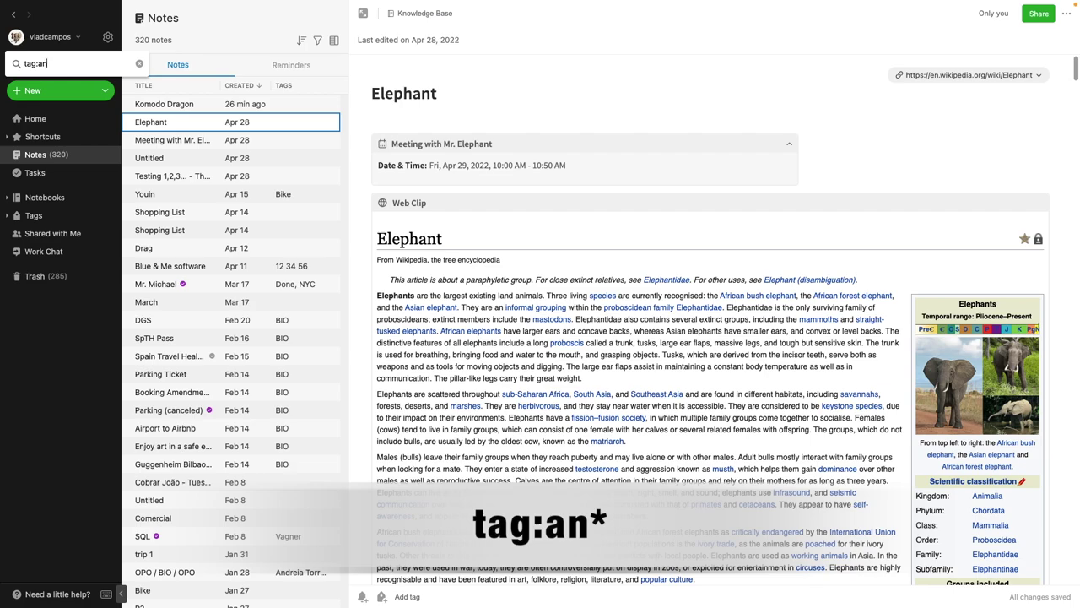
text(*)
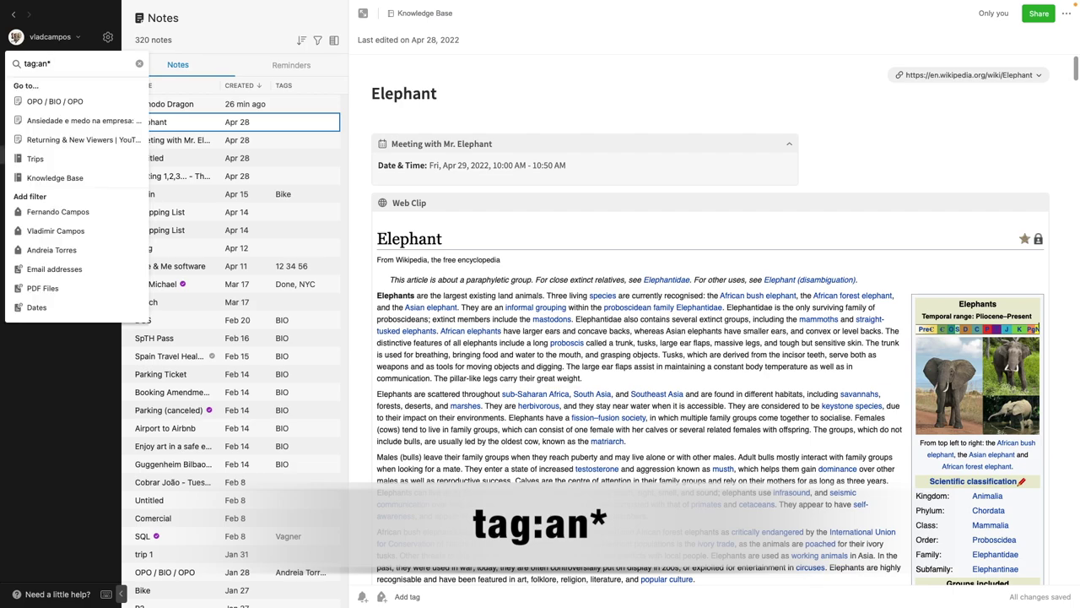
key(Return)
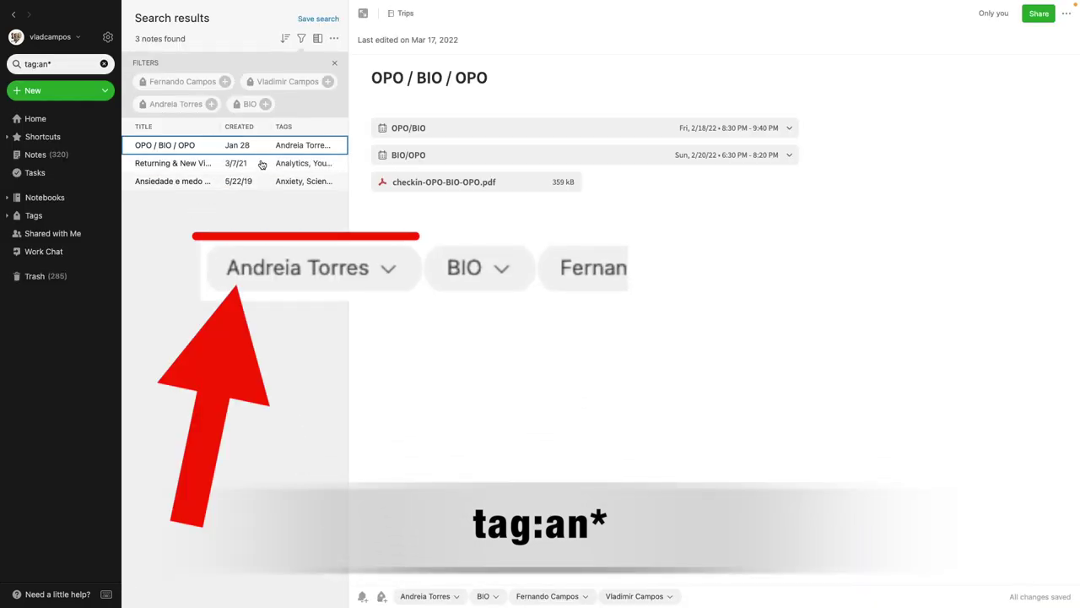
- Open the "Returning & New Viewers | YouTube" note in the search results to check its tags
click(262, 164)
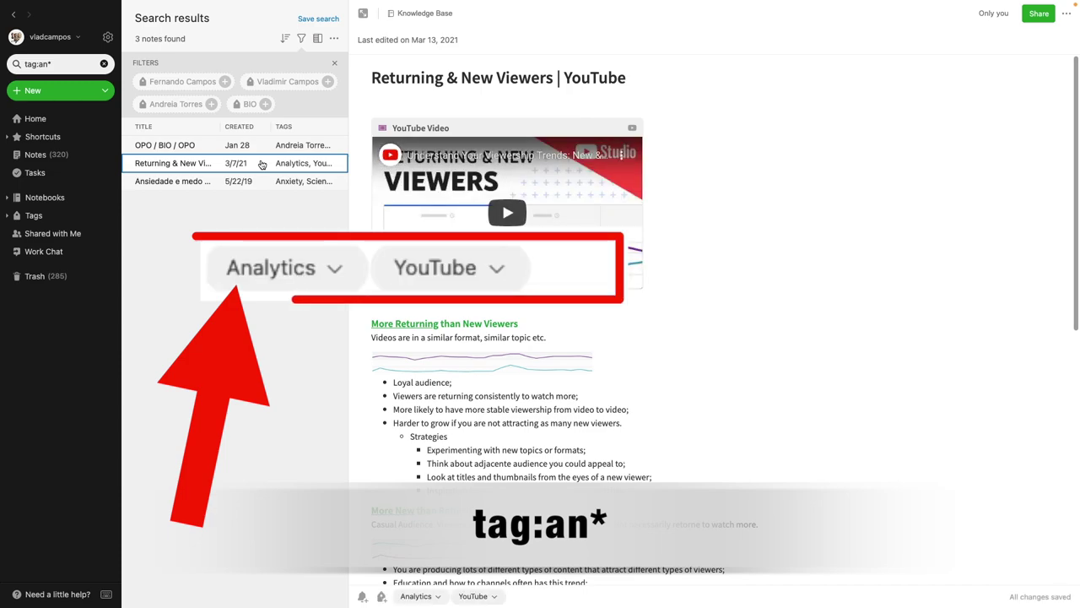
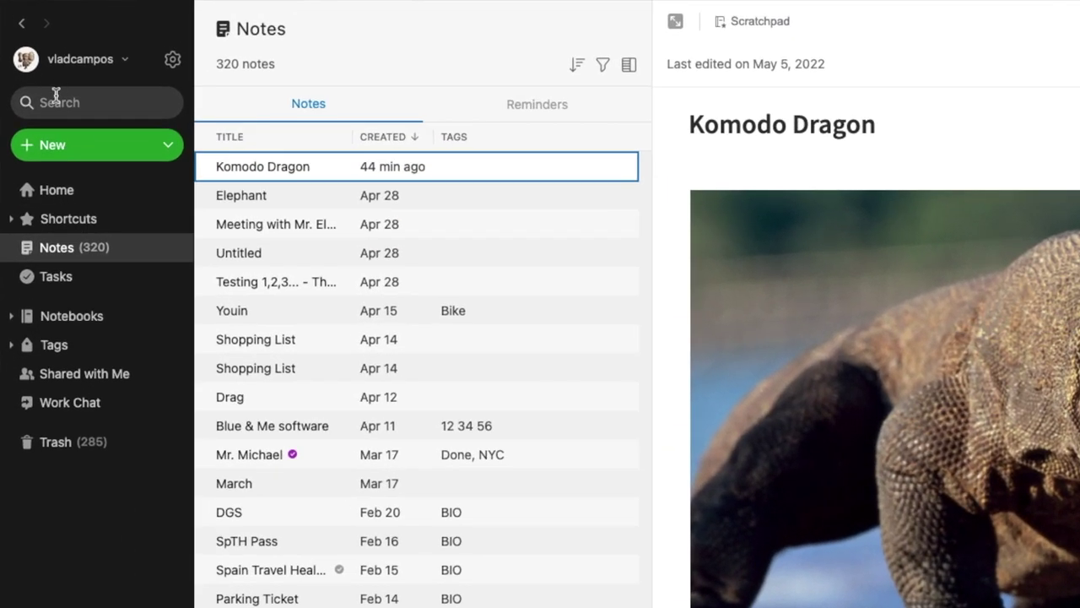
- Search for all notes stored in the Trips notebook with the query notebook:Trips
click(55, 99)
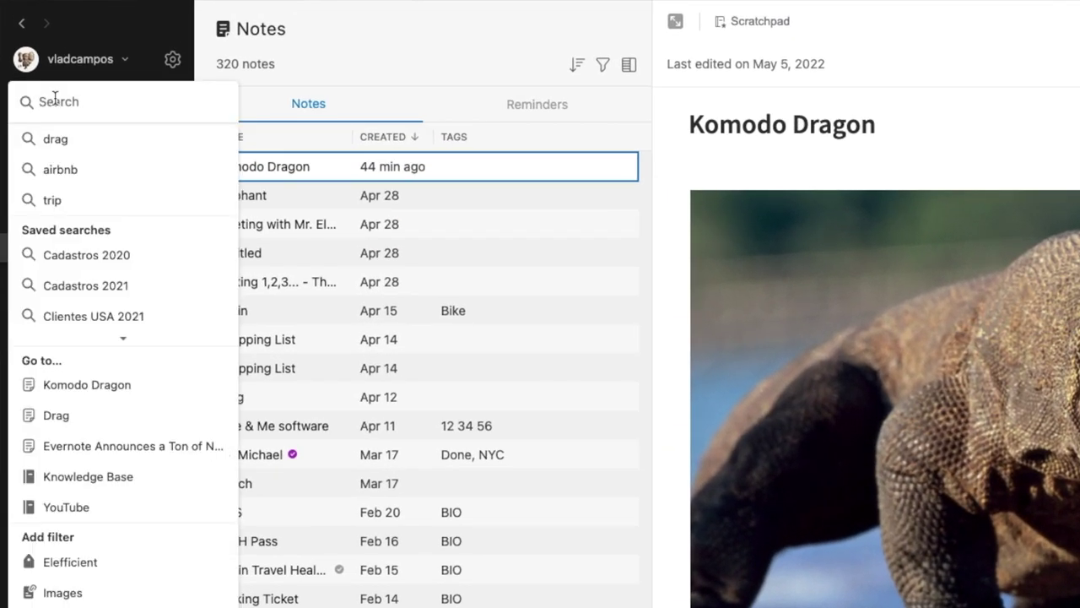
text(notebook)
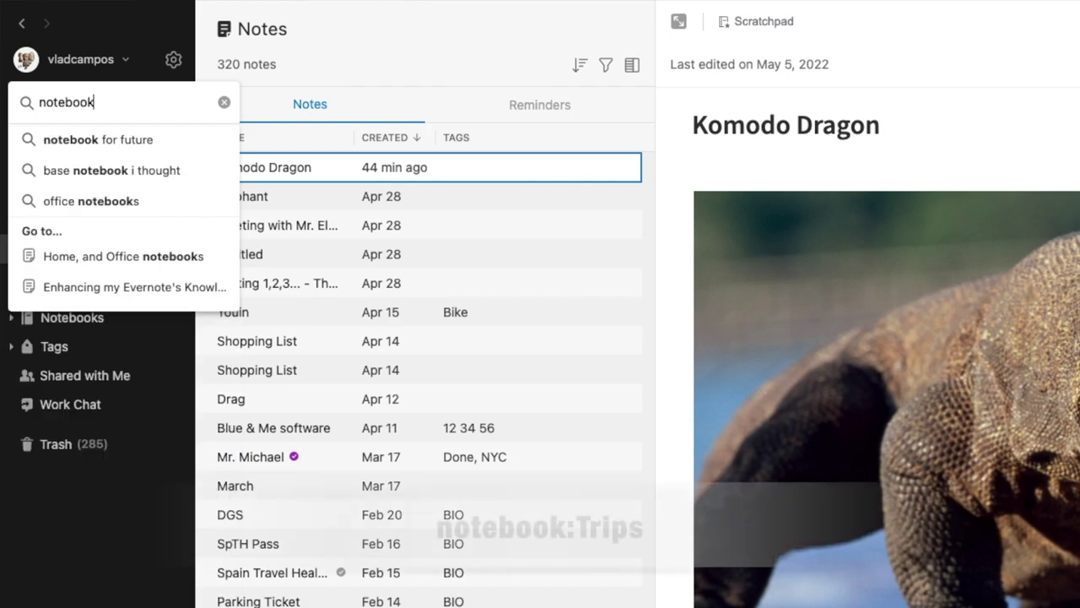
text(:Trips)
key(Return)
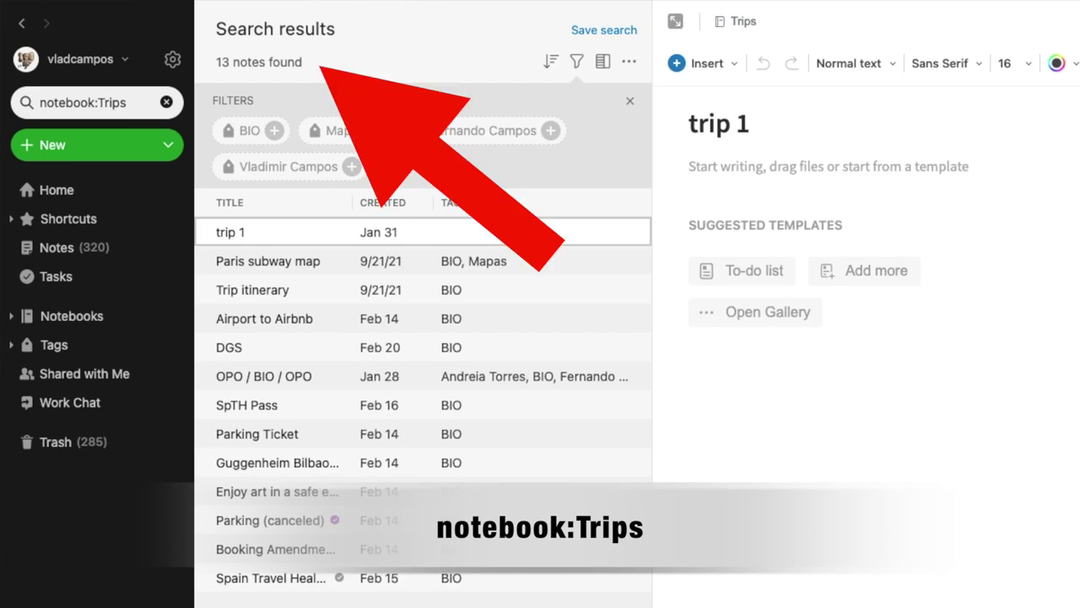
- Narrow the Trips notebook search to notes tagged BIO by adding tag:BIO to the query
click(84, 102)
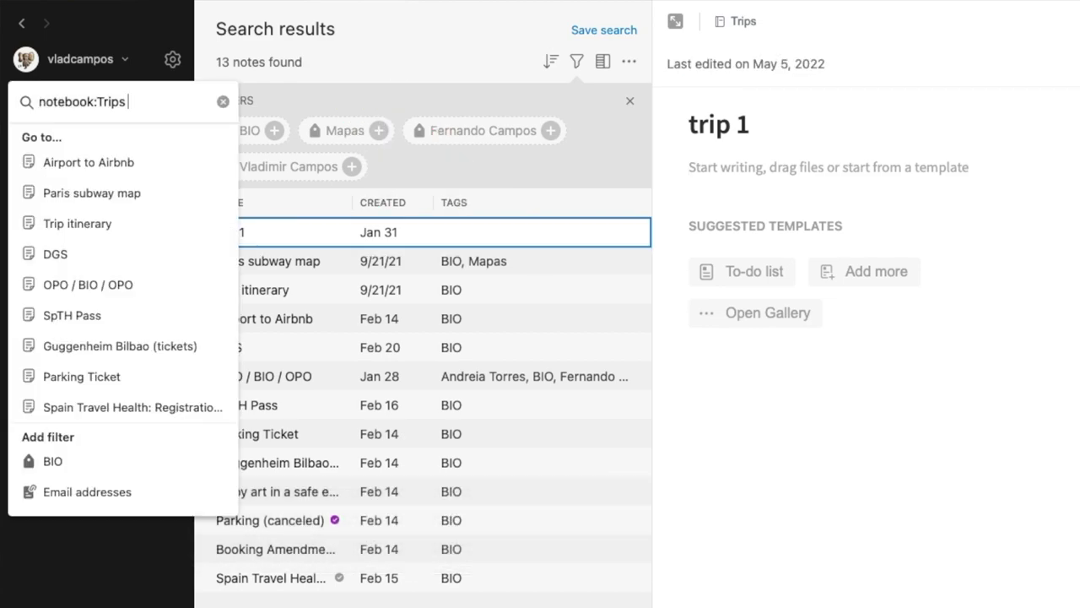
text(tag)
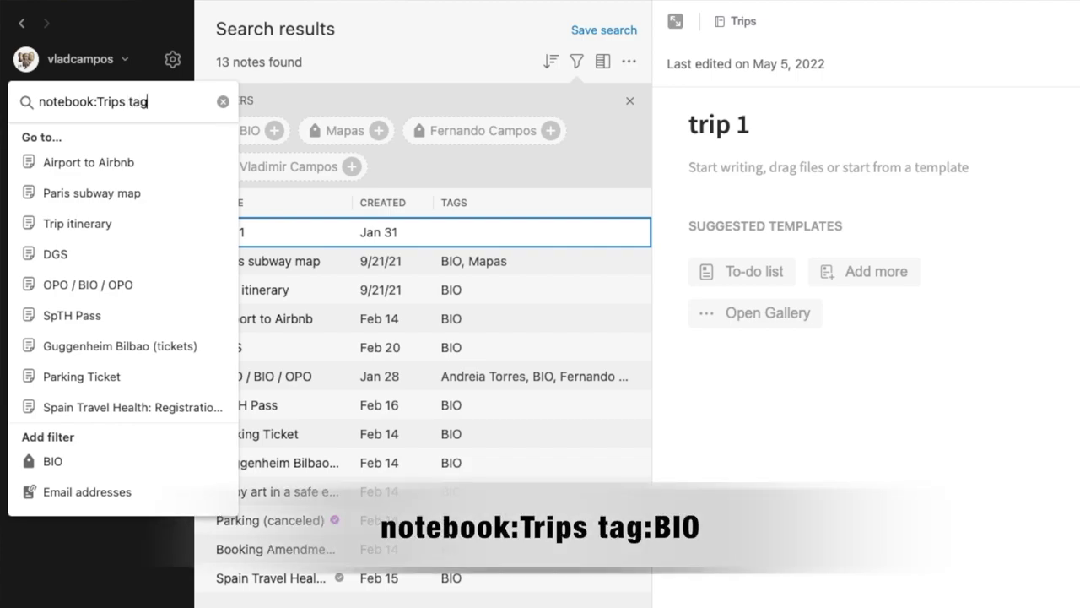
text(:BIO)
key(Return)
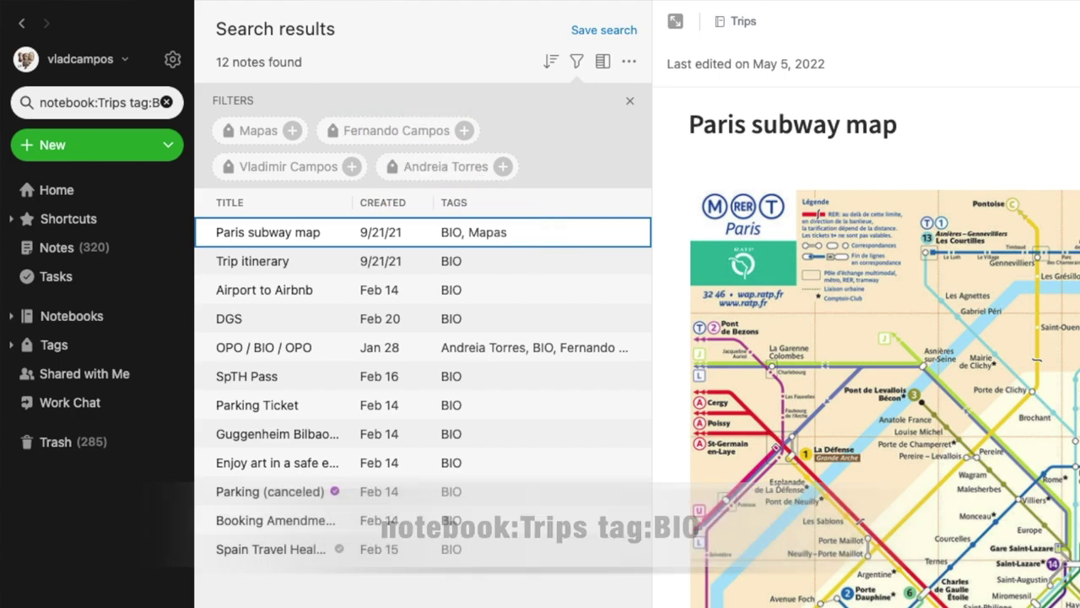
- Exclude notes with "subway" in the title by adding -intitle:subway after notebook:Trips tag:BIO
click(123, 103)
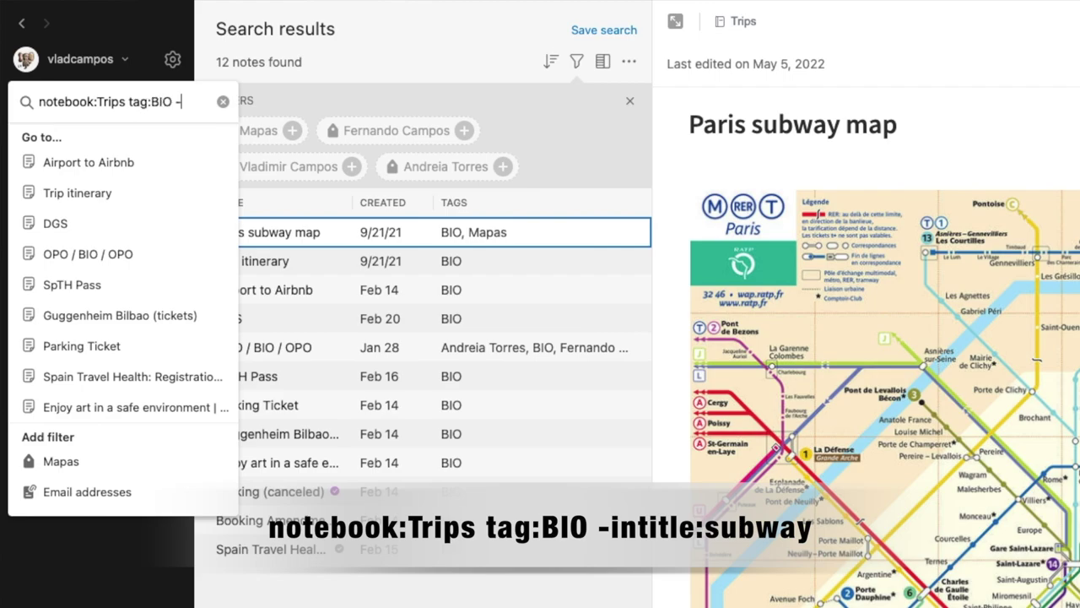
text(-intitle)
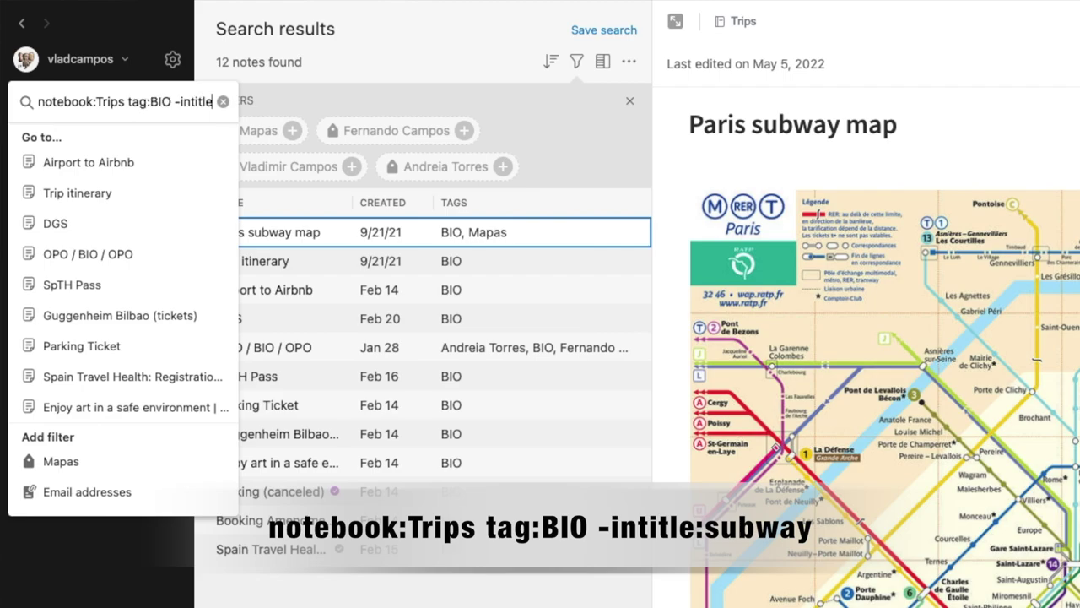
text(:subway)
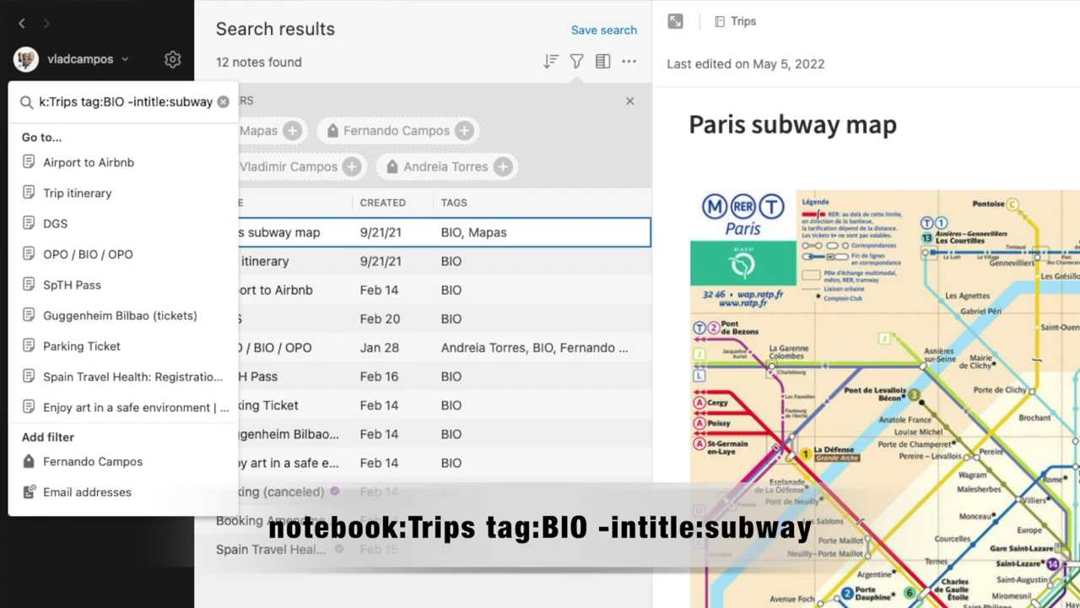
key(Return)
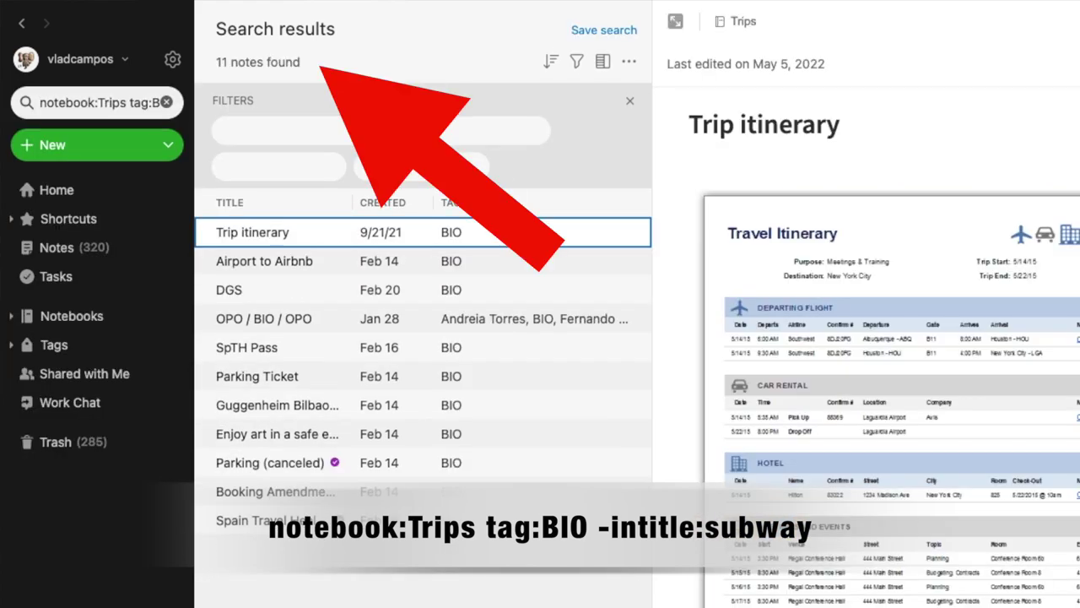